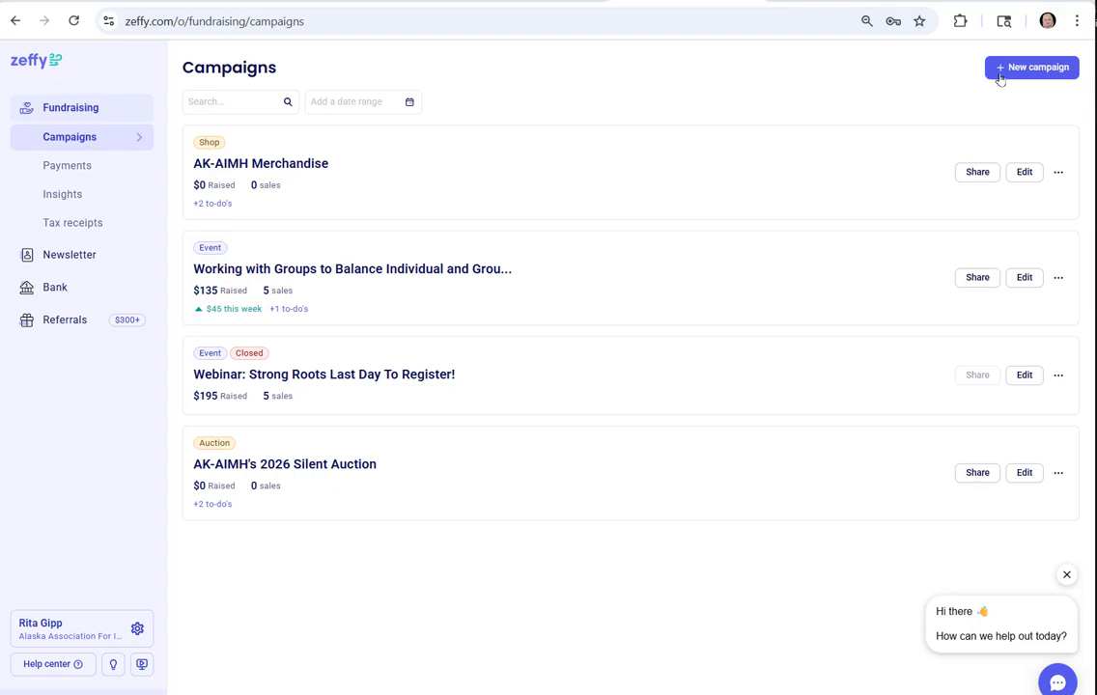
Look over the campaign types offered for a new campaign and the feature overview on the Zeffy course page.
{"action": "left_click", "coordinate": [1035, 73]}
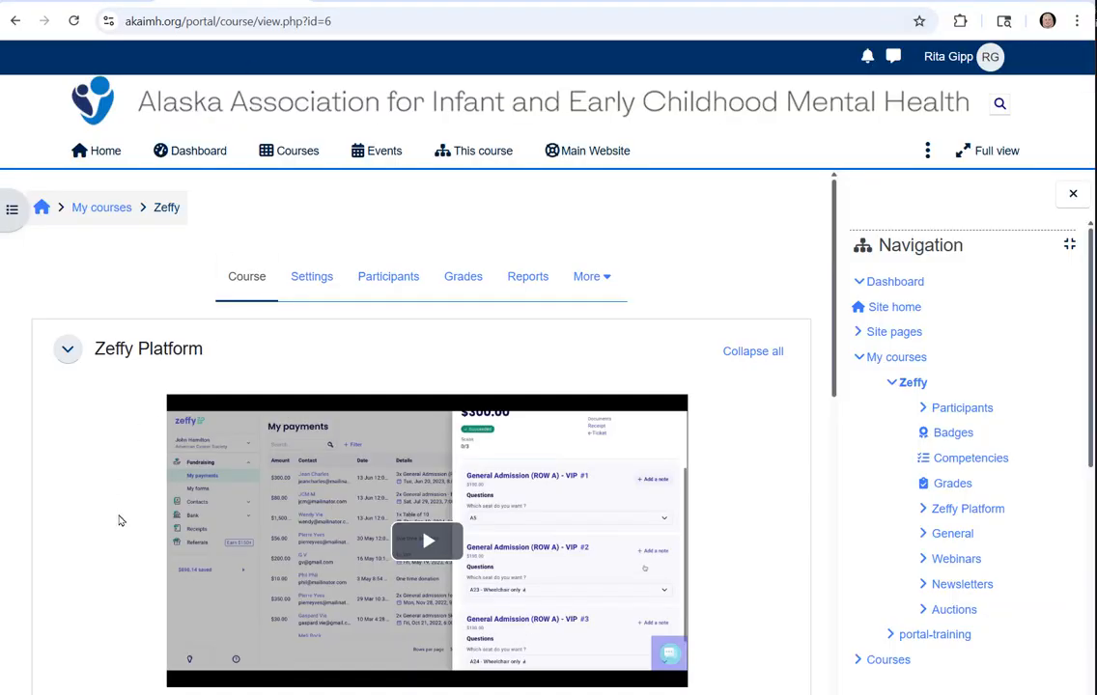
{"action": "scroll", "coordinate": [120, 521], "scroll_direction": "down", "scroll_amount": 5}
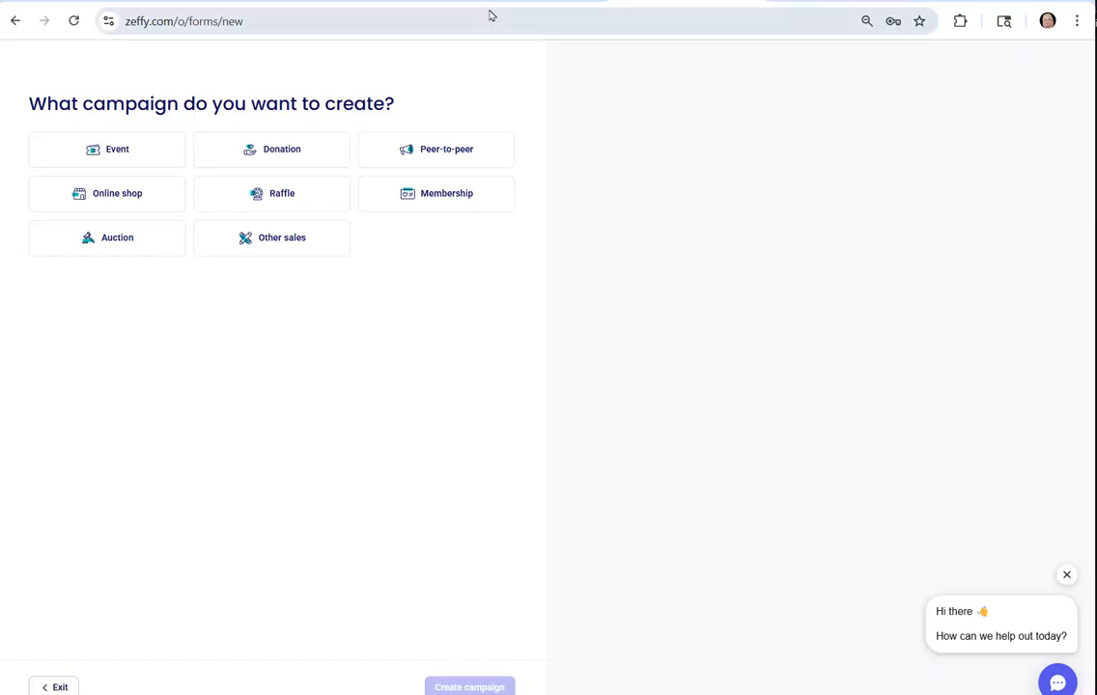
{"action": "left_click", "coordinate": [14, 21]}
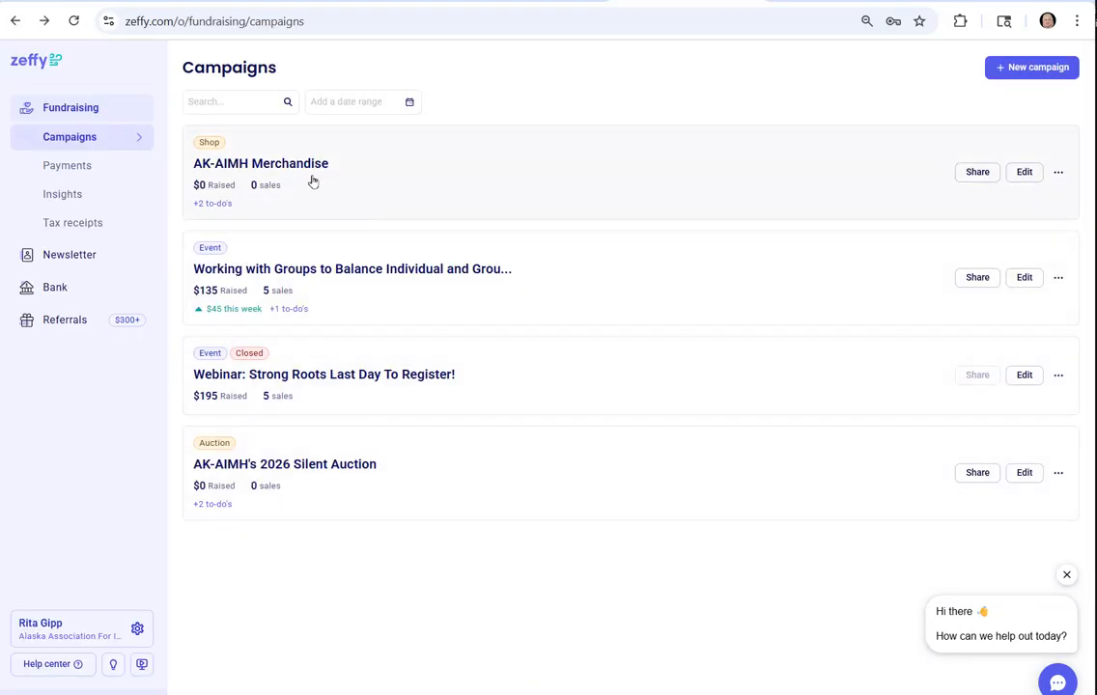
{"action": "left_click", "coordinate": [234, 1]}
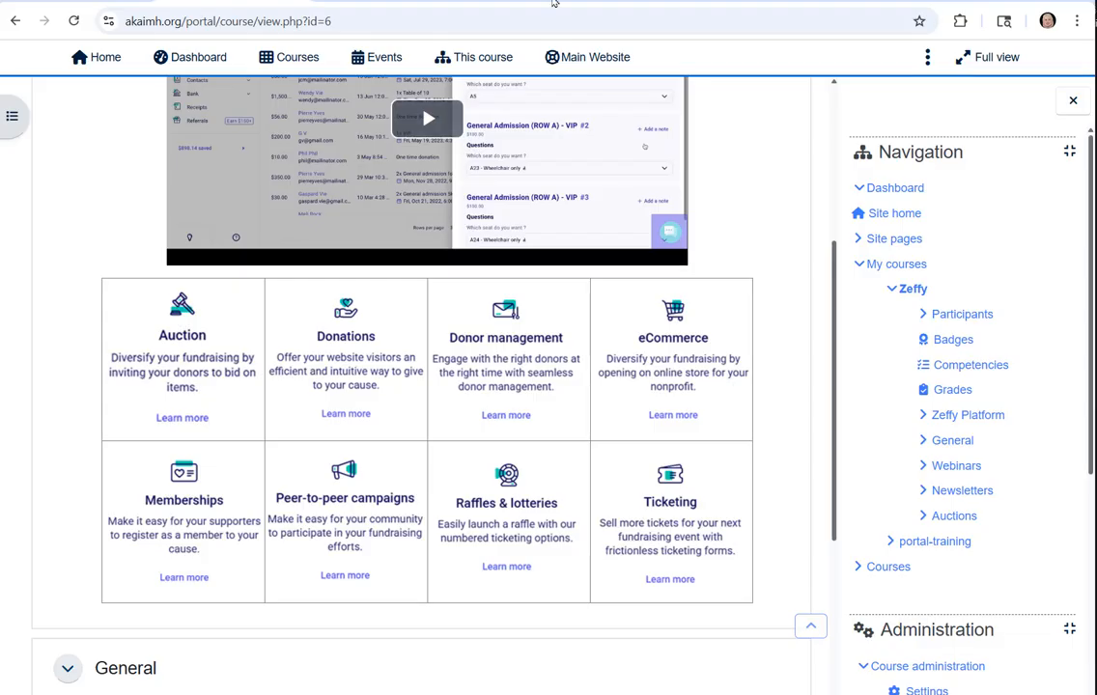
{"action": "left_click", "coordinate": [623, 1]}
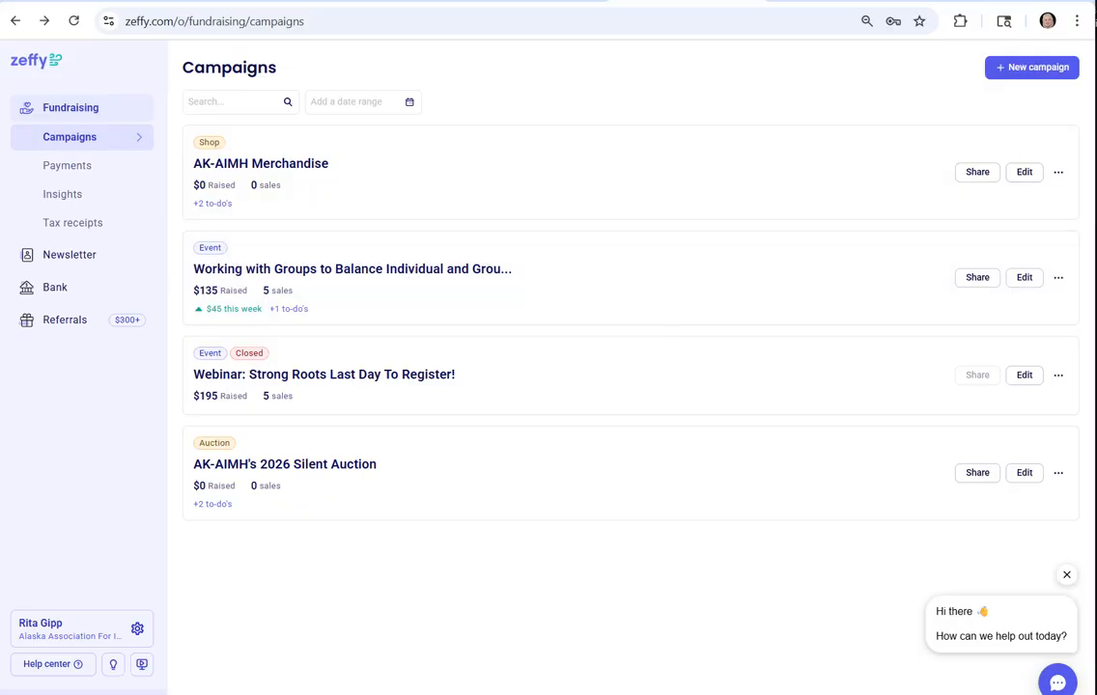
{"action": "left_click", "coordinate": [207, 0]}
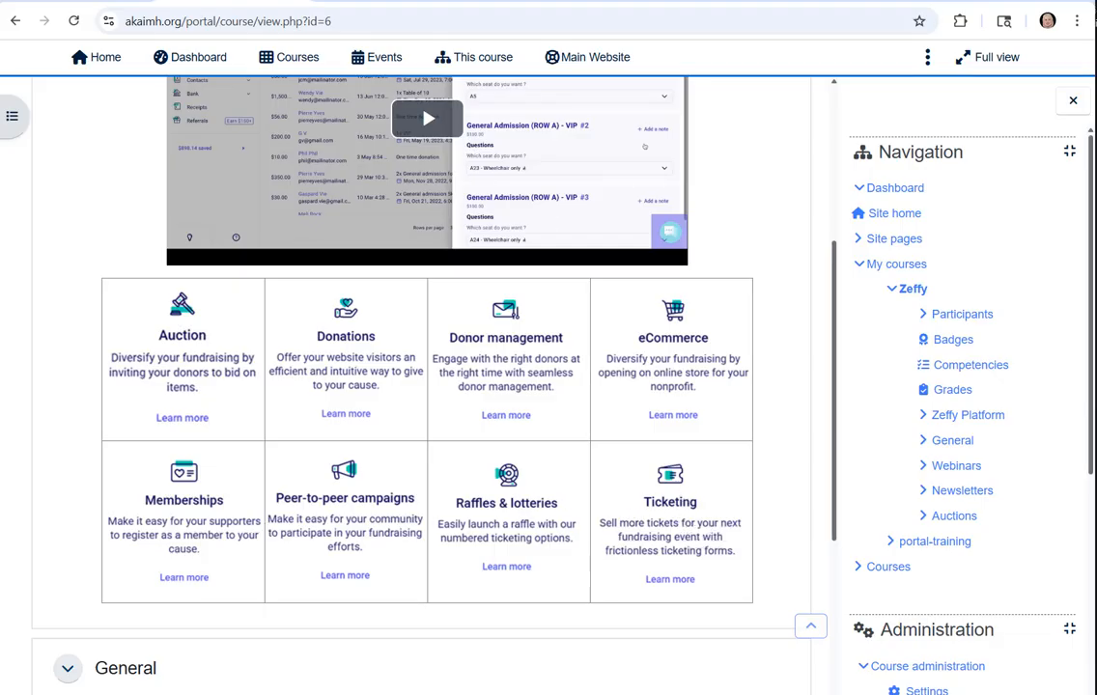
{"action": "left_click", "coordinate": [608, 3]}
Open the Auction feature's details from the course page and review its pricing and form customization sections.
{"action": "left_click", "coordinate": [183, 418]}
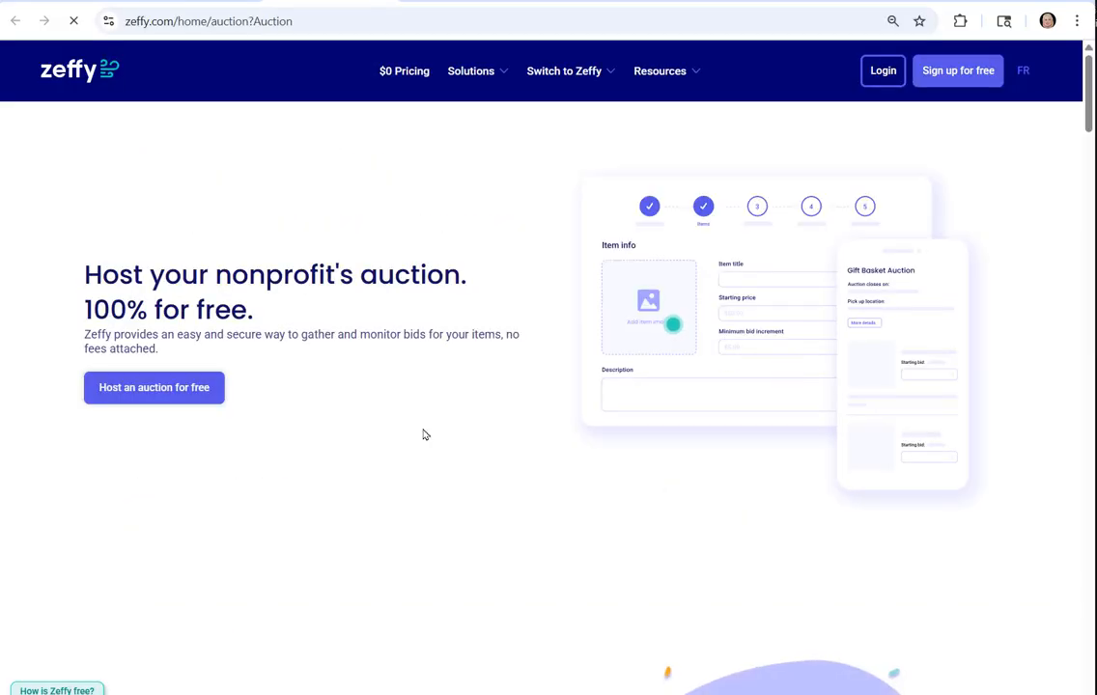
{"action": "scroll", "coordinate": [459, 501], "scroll_direction": "down", "scroll_amount": 4}
{"action": "scroll", "coordinate": [460, 500], "scroll_direction": "down", "scroll_amount": 6}
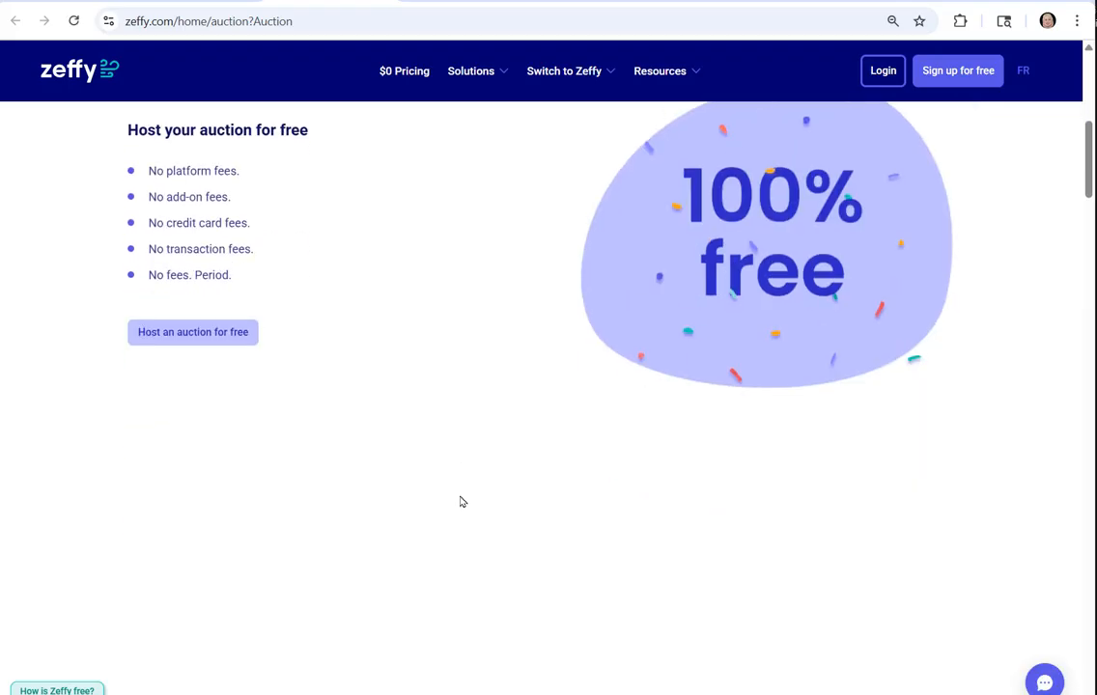
{"action": "scroll", "coordinate": [461, 501], "scroll_direction": "down", "scroll_amount": 3}
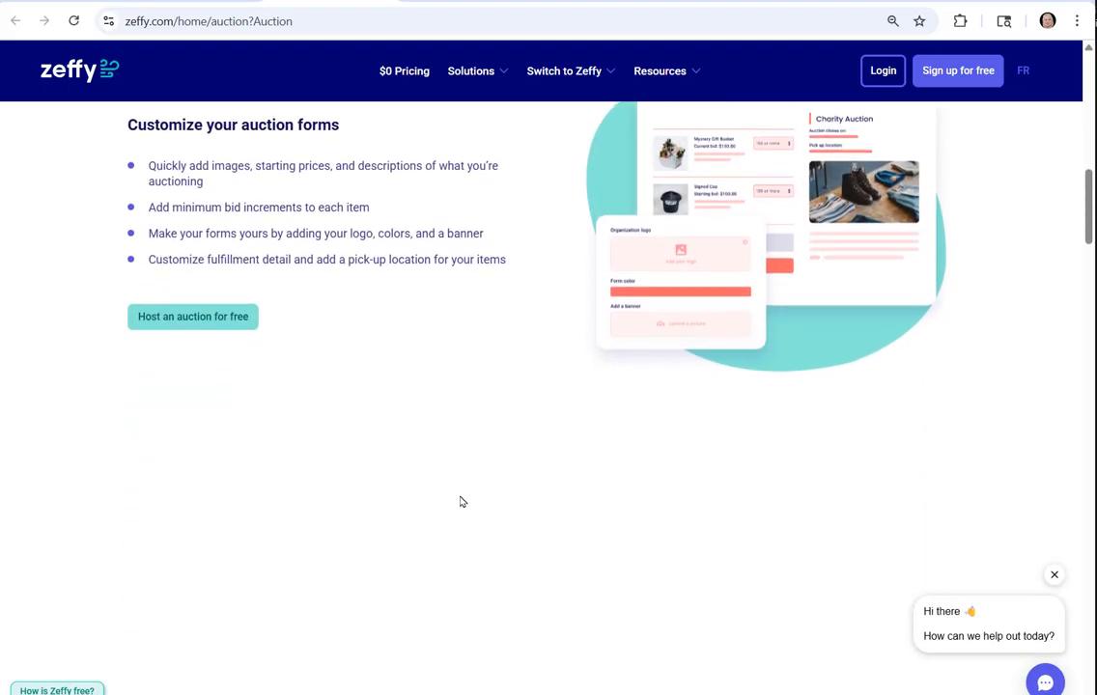
{"action": "scroll", "coordinate": [461, 501], "scroll_direction": "up", "scroll_amount": 7}
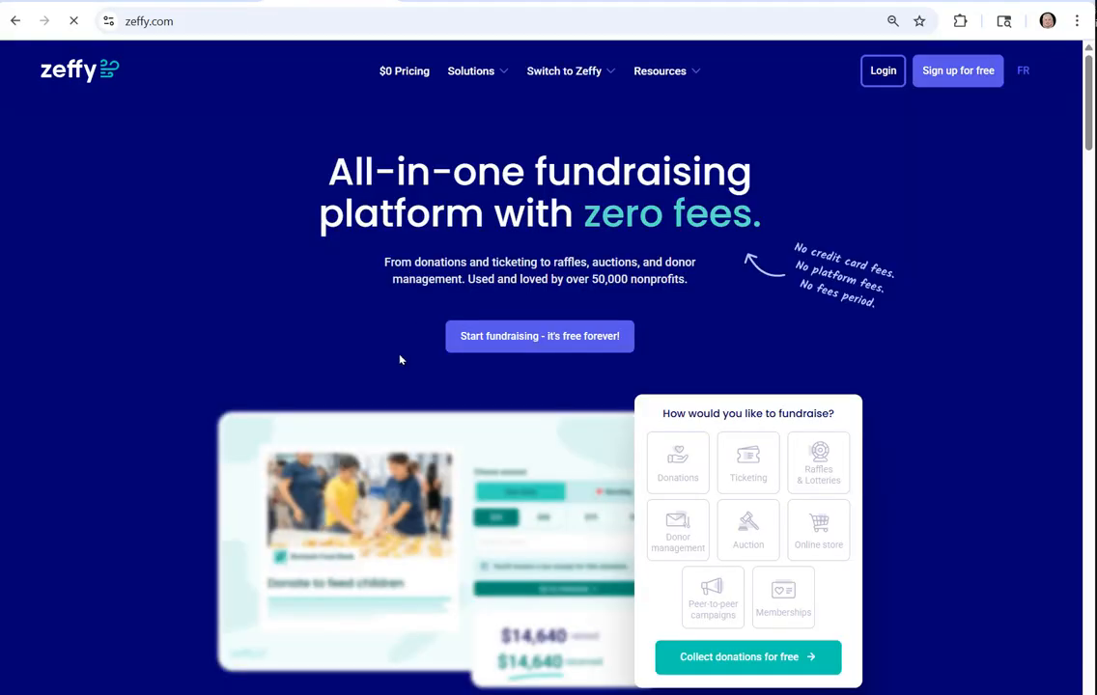
Examine the fundraising feature overview on the Zeffy home page.
{"action": "scroll", "coordinate": [399, 360], "scroll_direction": "down", "scroll_amount": 12}
{"action": "scroll", "coordinate": [401, 359], "scroll_direction": "down", "scroll_amount": 15}
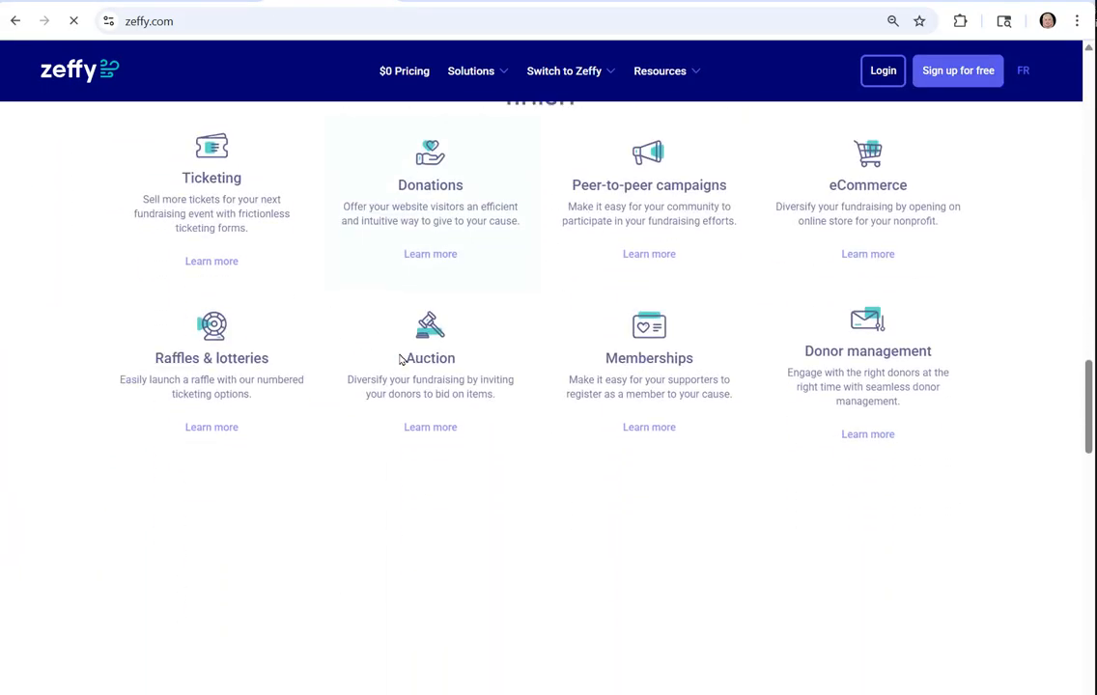
{"action": "scroll", "coordinate": [400, 360], "scroll_direction": "up", "scroll_amount": 4}
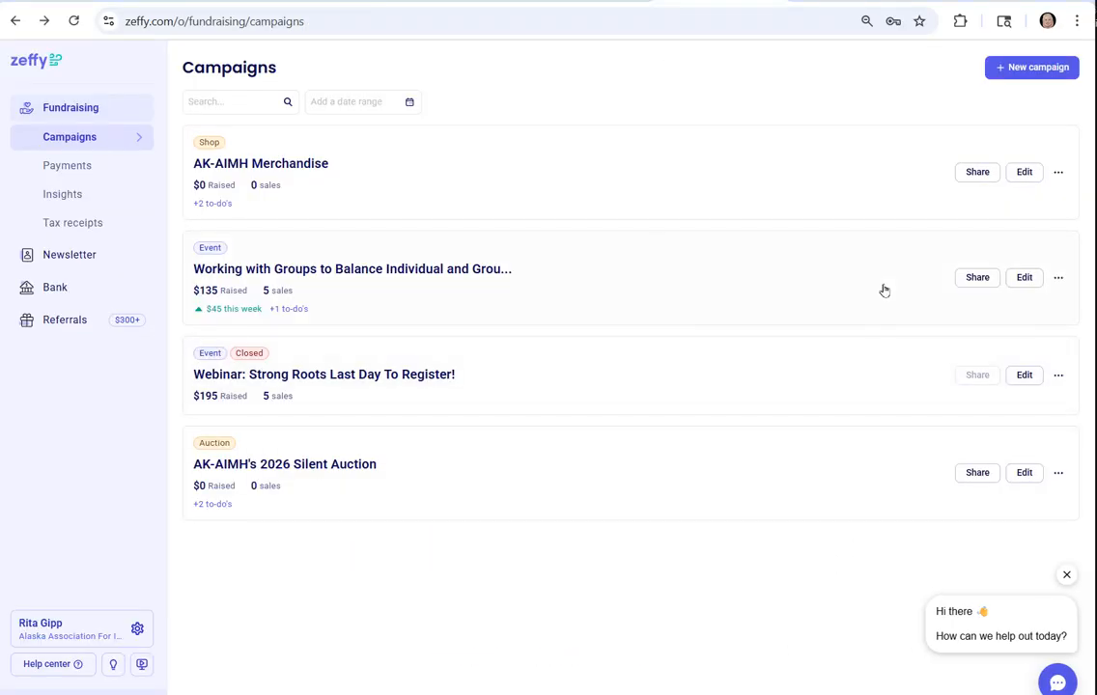
Start a new campaign of the Event type.
{"action": "left_click", "coordinate": [1033, 68]}
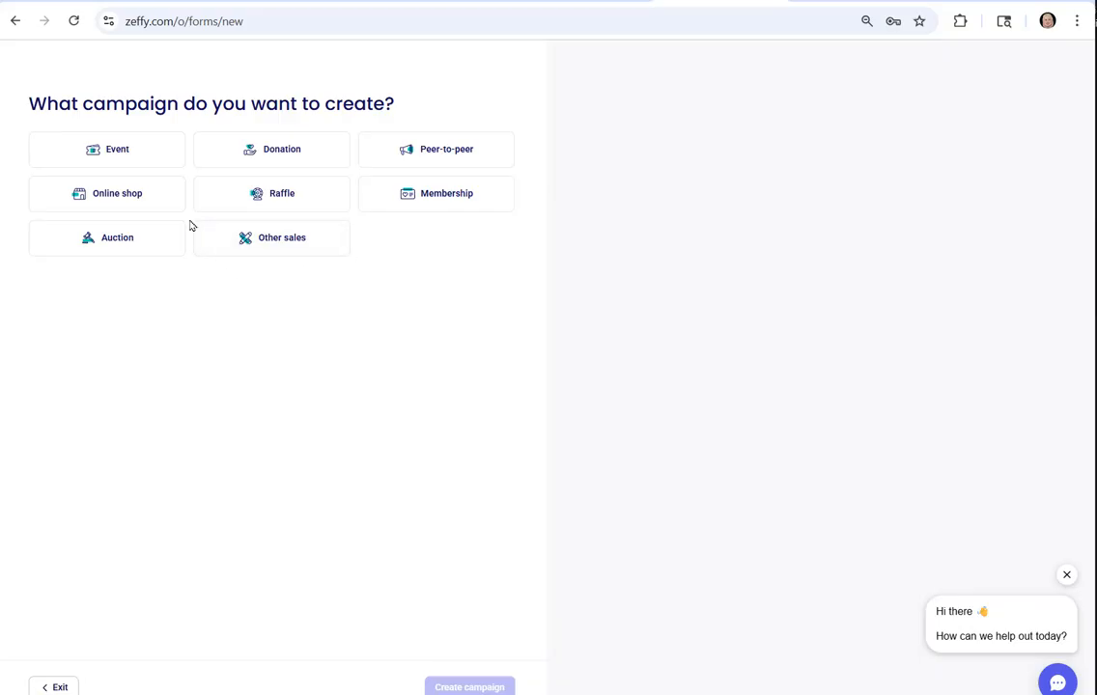
{"action": "left_click", "coordinate": [126, 150]}
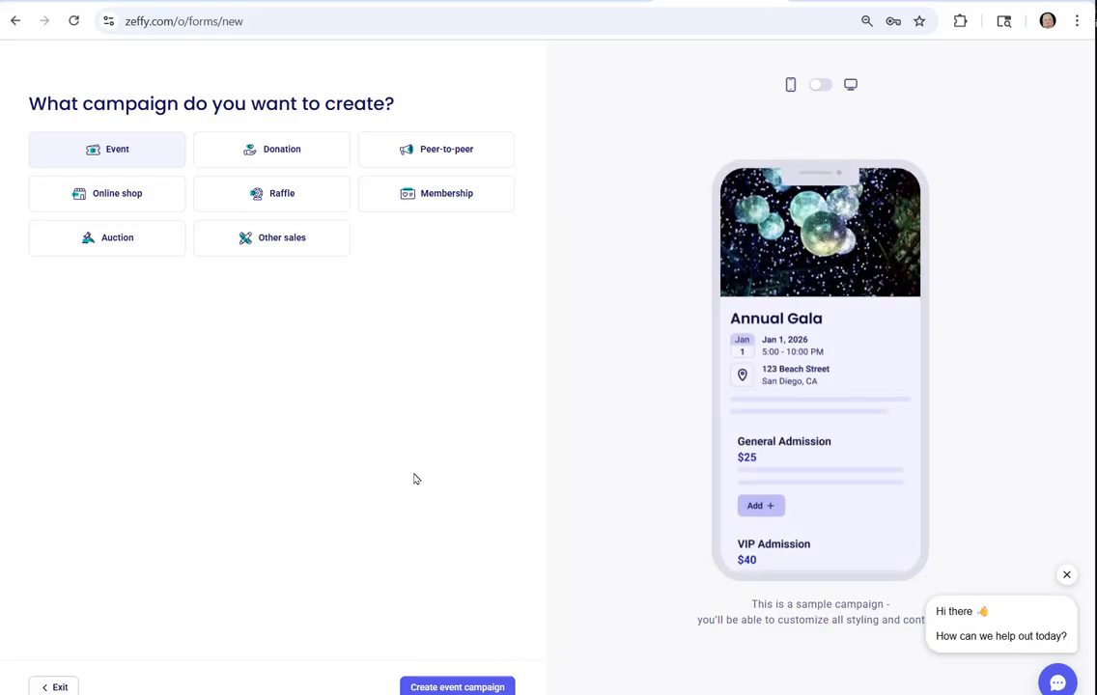
{"action": "left_click", "coordinate": [460, 686]}
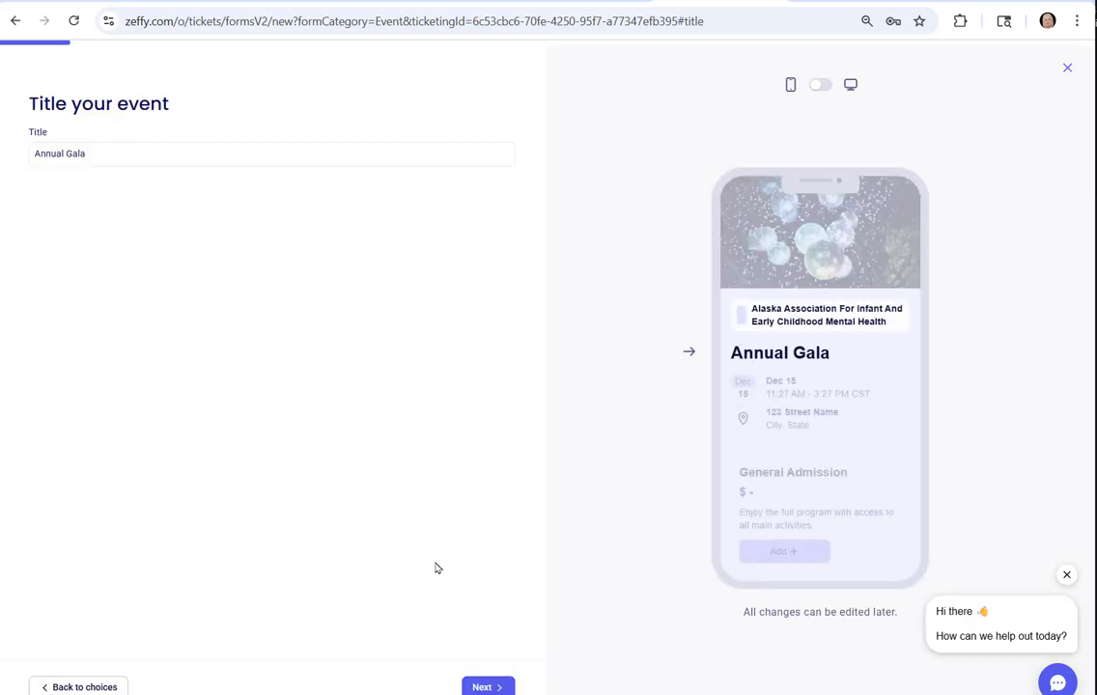
Keep the title Annual Gala and the suggested description and color, skip the dates and address, and exit the event setup.
{"action": "left_click", "coordinate": [485, 685]}
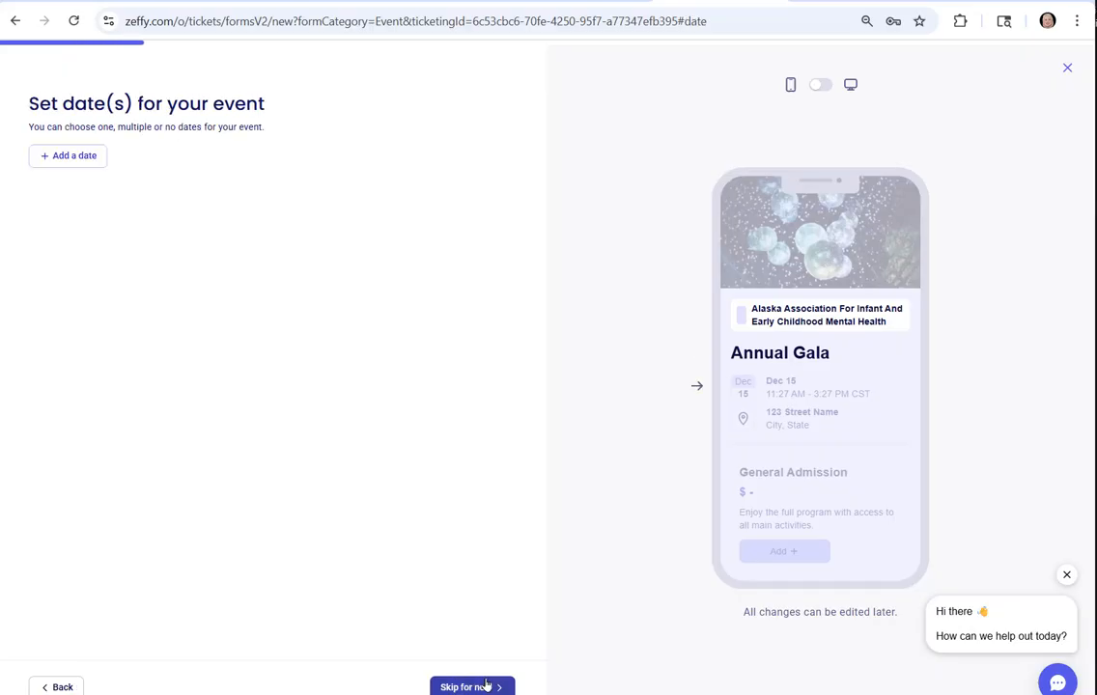
{"action": "left_click", "coordinate": [486, 686]}
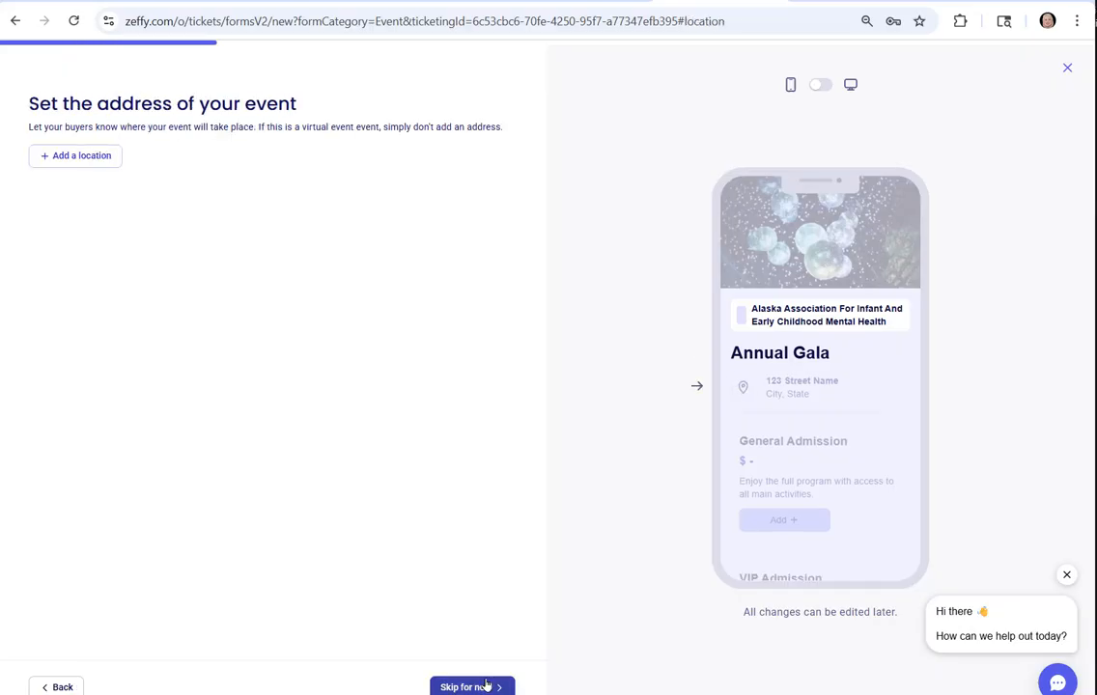
{"action": "left_click", "coordinate": [486, 686]}
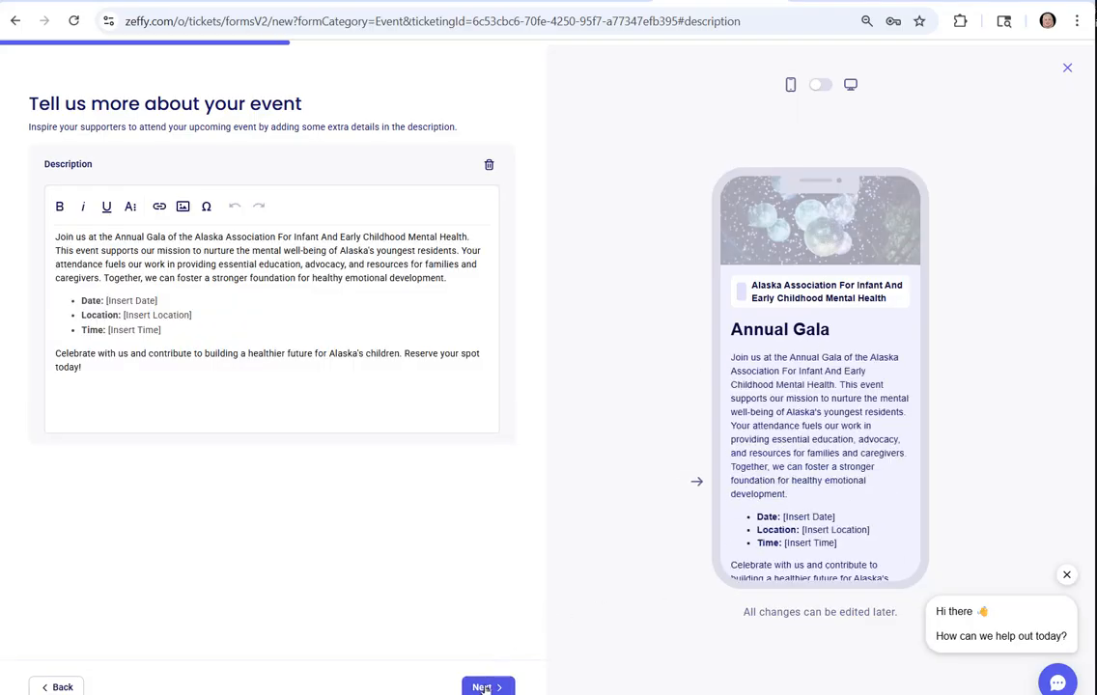
{"action": "left_click", "coordinate": [486, 686]}
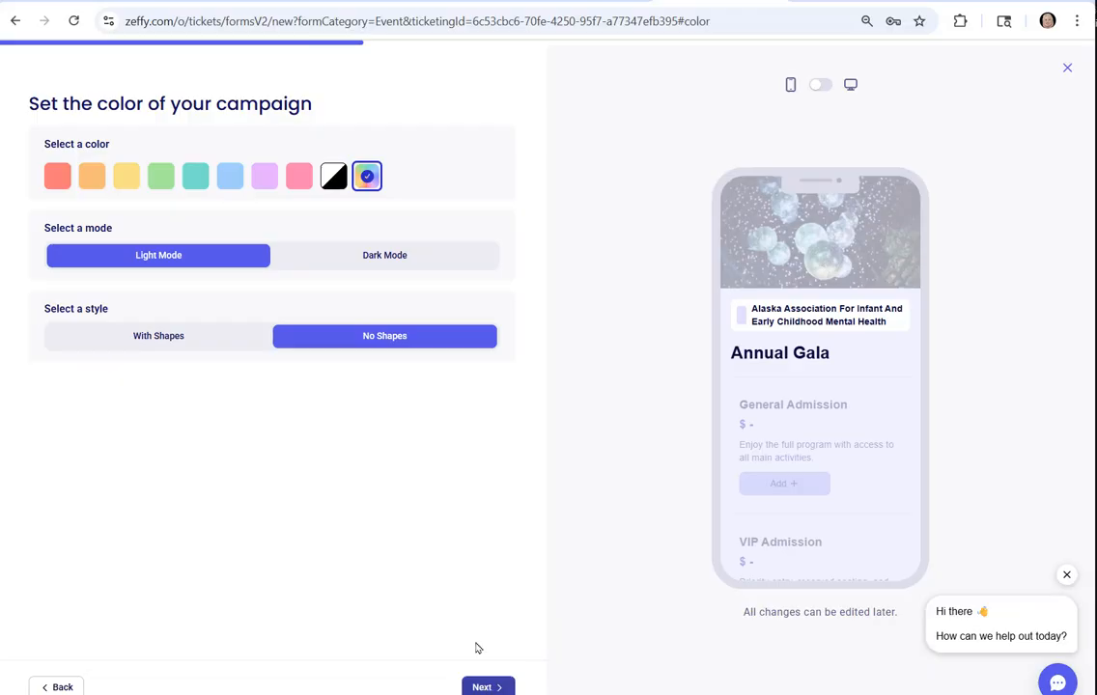
{"action": "left_click", "coordinate": [482, 687]}
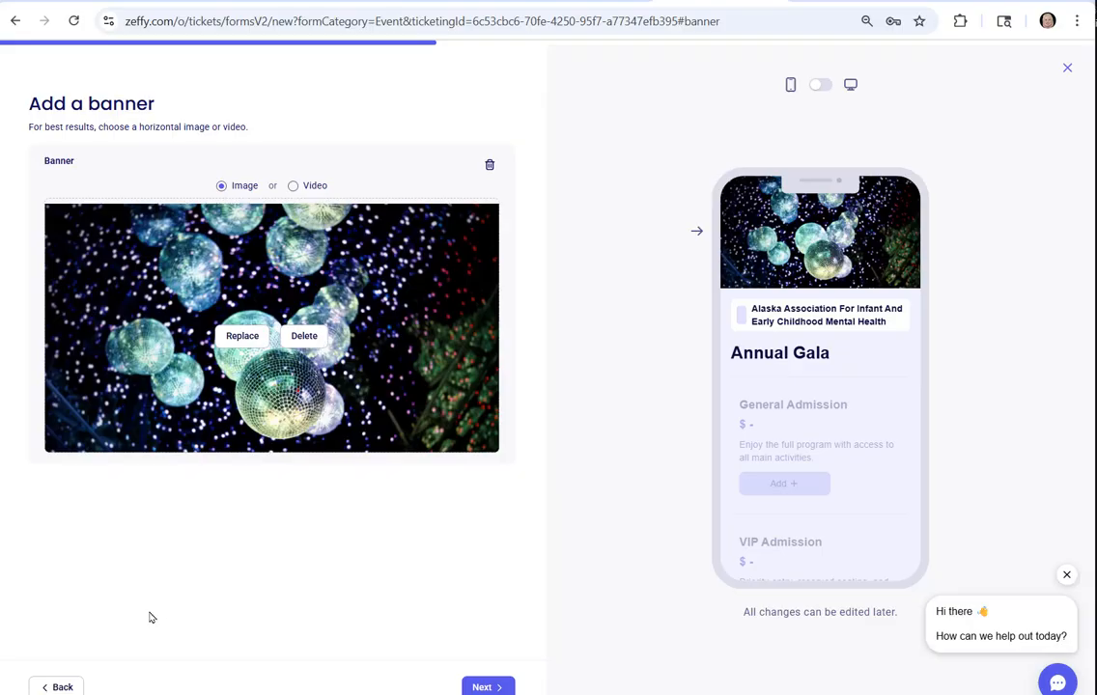
{"action": "left_click", "coordinate": [56, 687]}
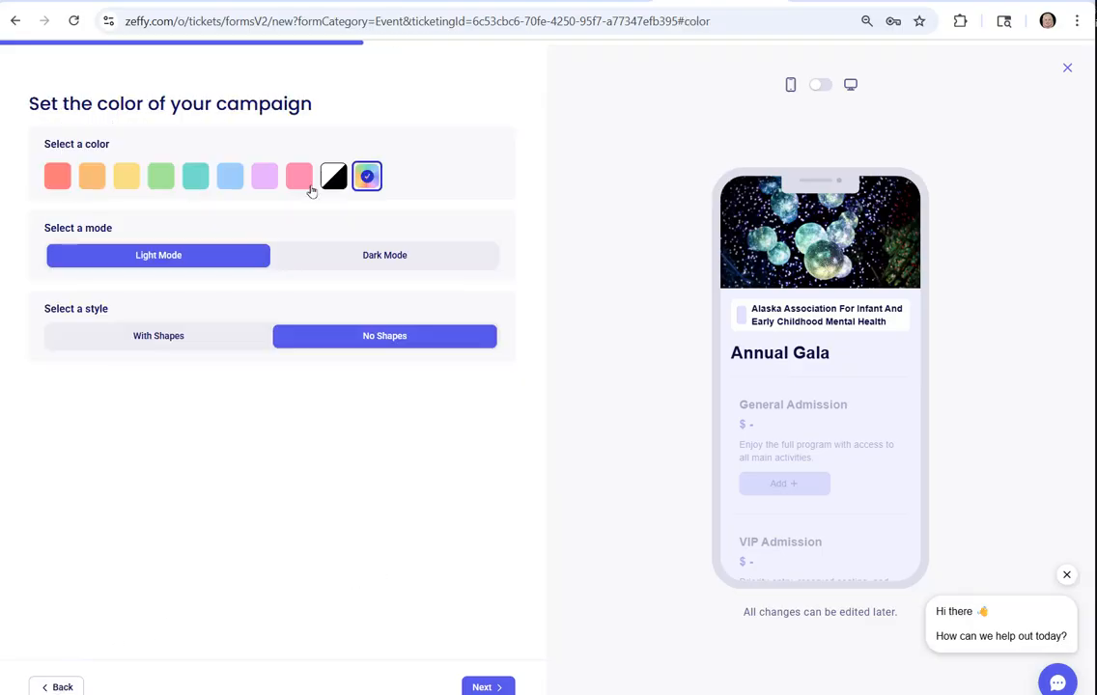
{"action": "left_click", "coordinate": [1068, 68]}
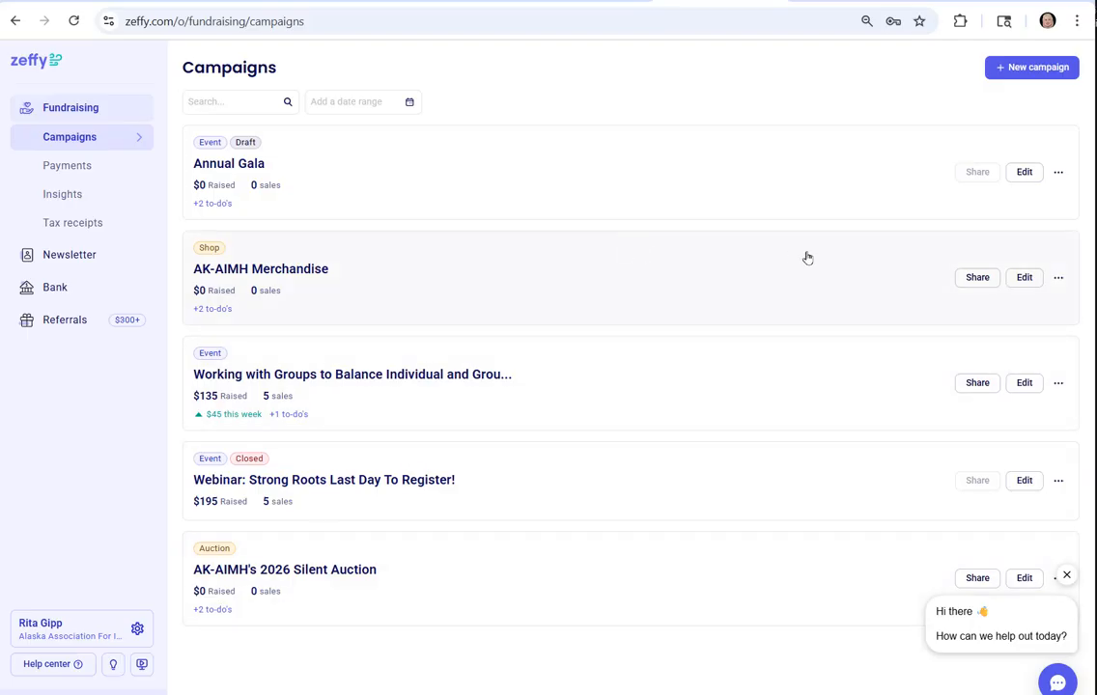
Open the AK-AIMH Merchandise shop for editing, view its editable sections, and return to the campaign list.
{"action": "left_click", "coordinate": [1024, 278]}
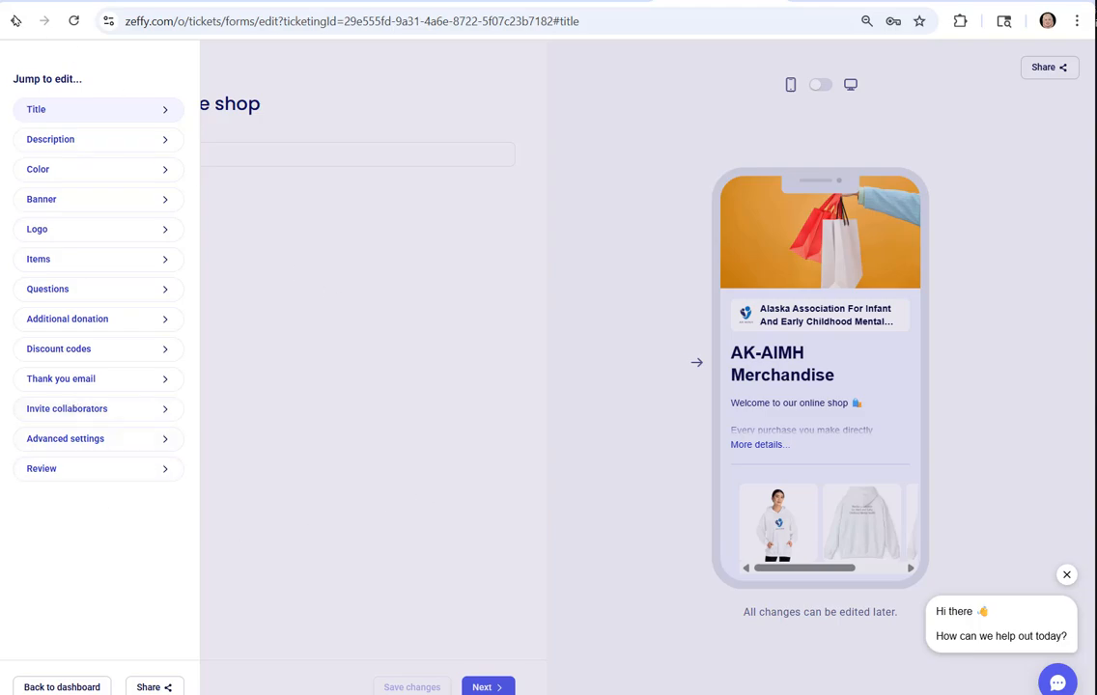
{"action": "left_click", "coordinate": [62, 686]}
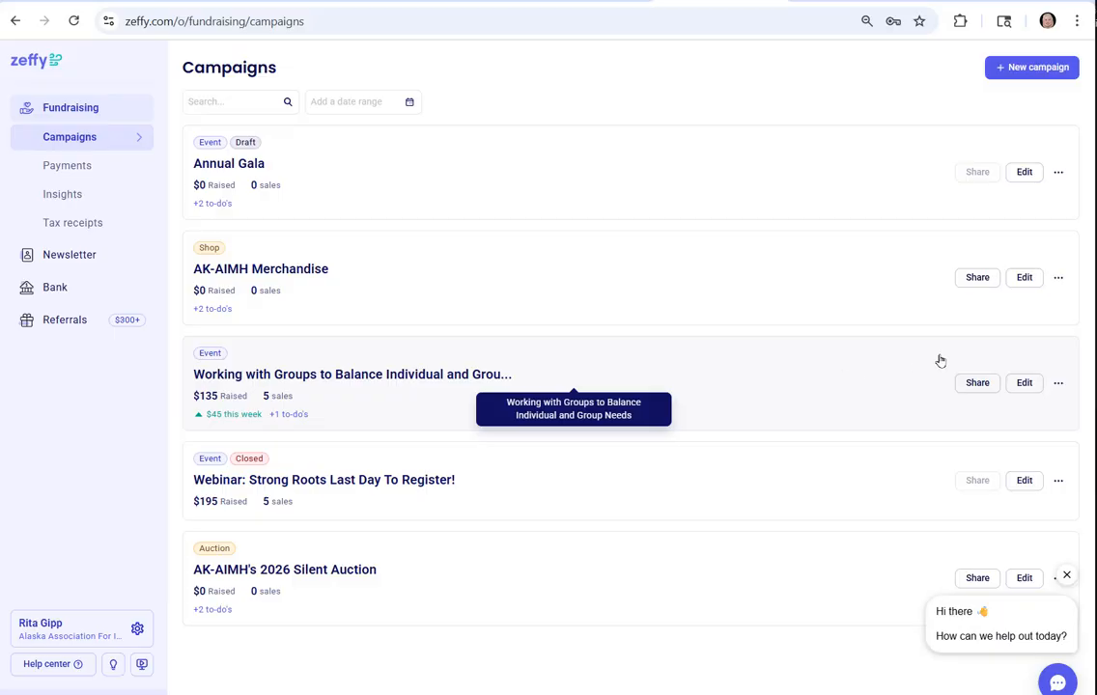
Clone the Working with Groups event under the title "Copy of Webinar" and return to the campaign list.
{"action": "left_click", "coordinate": [1059, 385]}
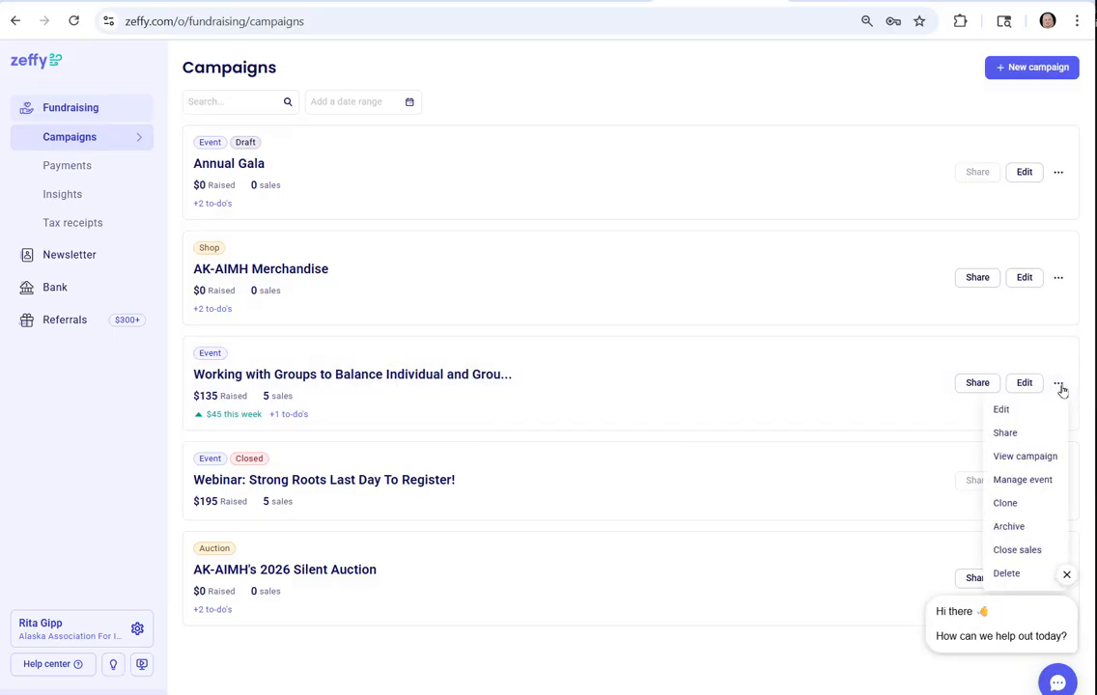
{"action": "left_click", "coordinate": [1005, 505]}
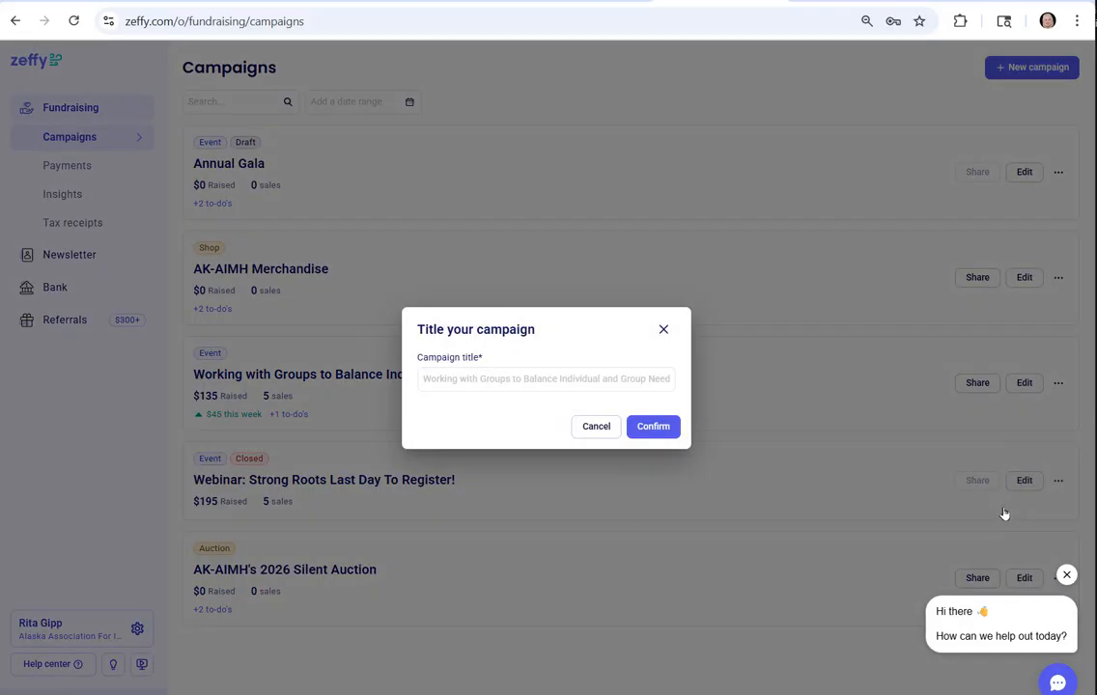
{"action": "left_click", "coordinate": [469, 378]}
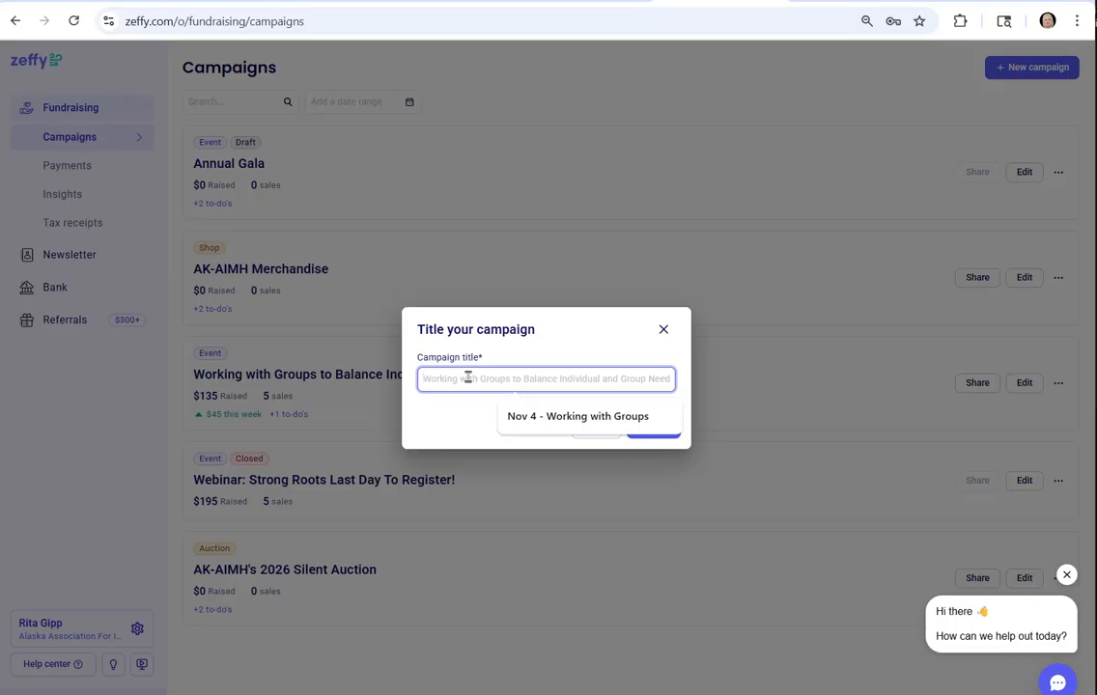
{"action": "type", "text": "Copy of"}
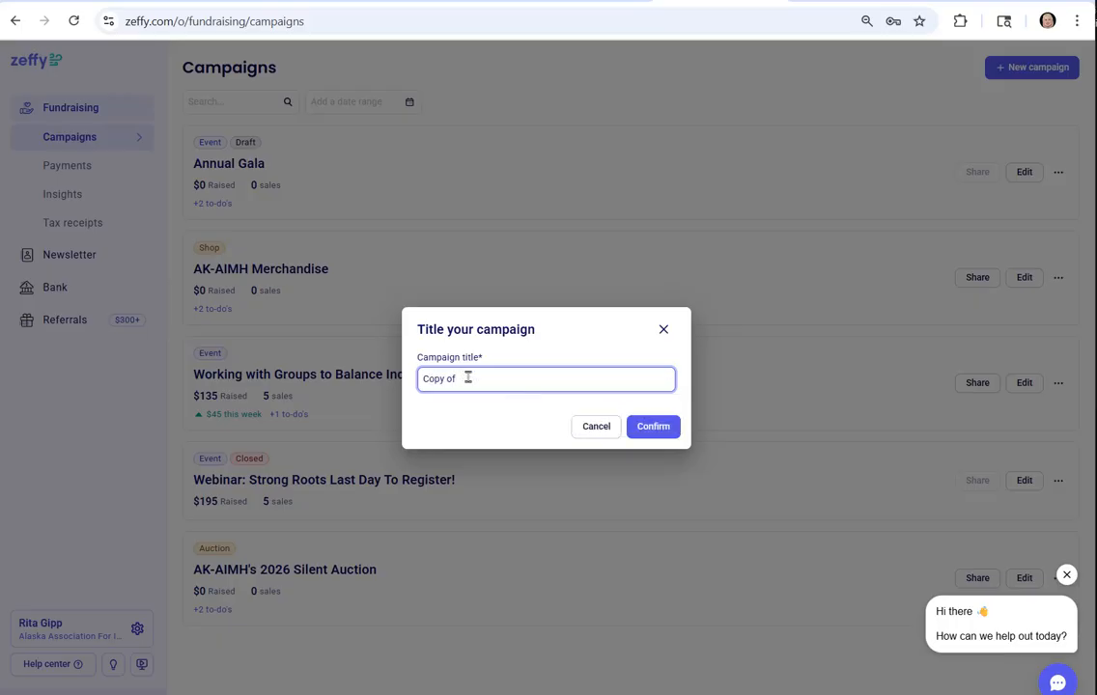
{"action": "type", "text": " Webinar"}
{"action": "left_click", "coordinate": [649, 428]}
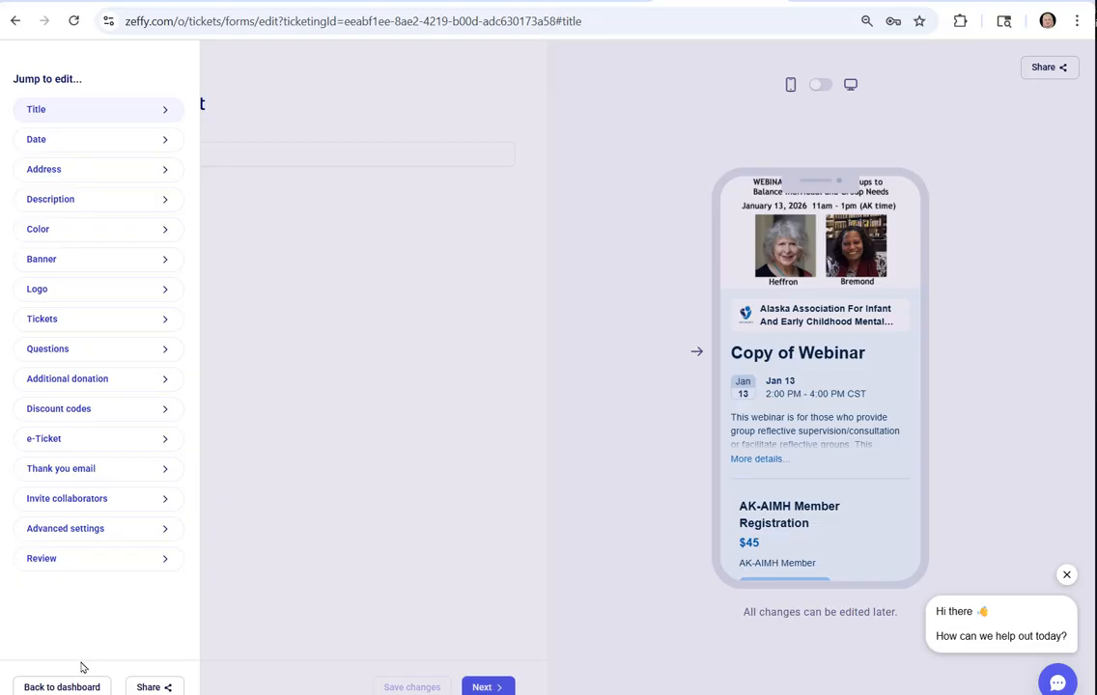
{"action": "left_click", "coordinate": [63, 687]}
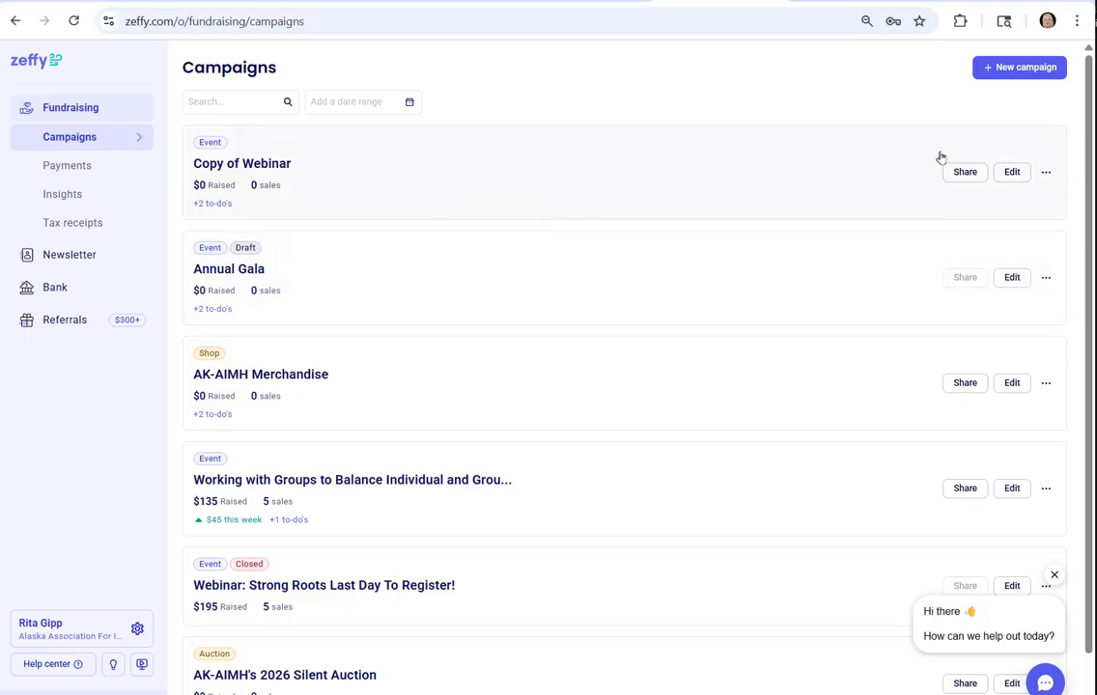
Delete the Copy of Webinar and Annual Gala campaigns.
{"action": "left_click", "coordinate": [1046, 175]}
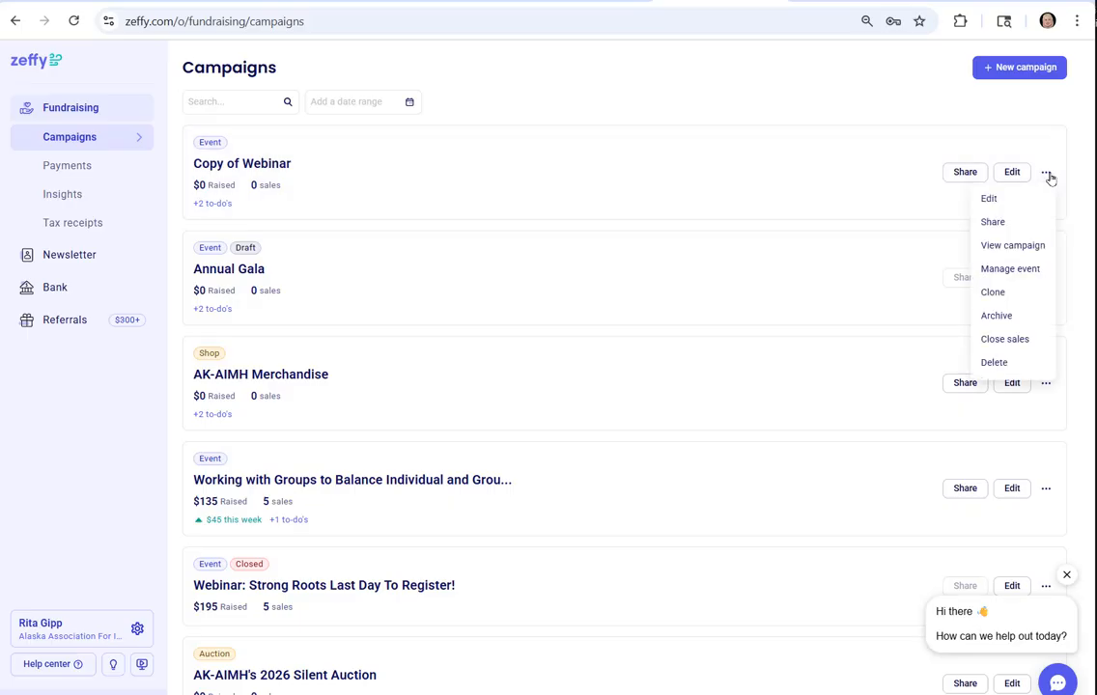
{"action": "left_click", "coordinate": [997, 364]}
{"action": "left_click", "coordinate": [692, 426]}
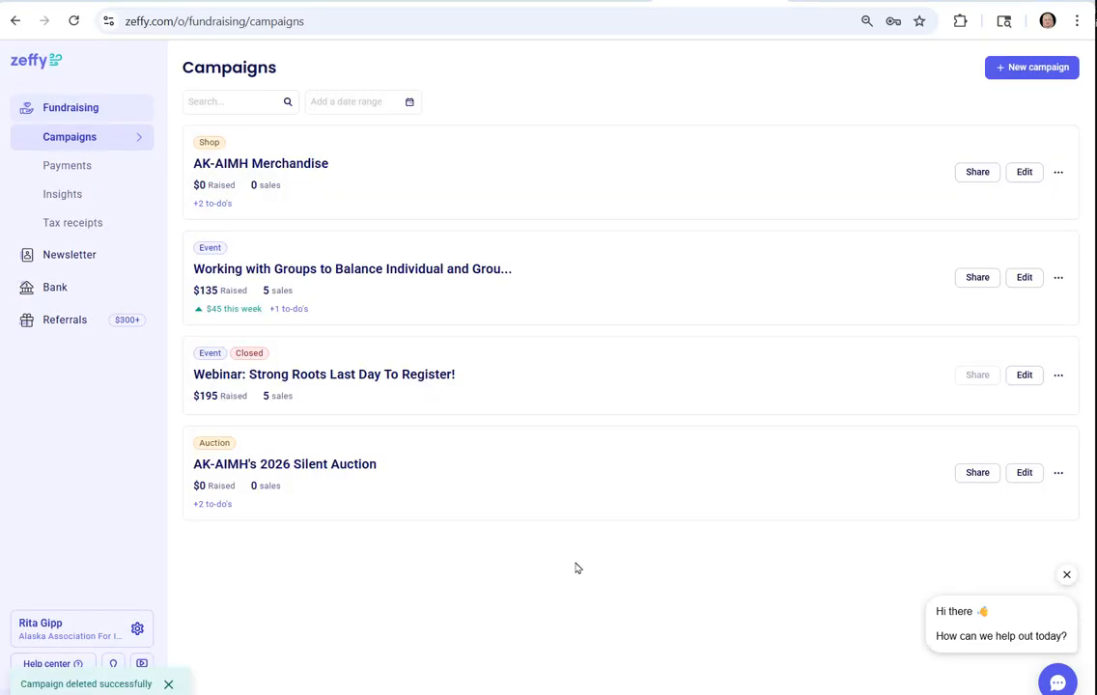